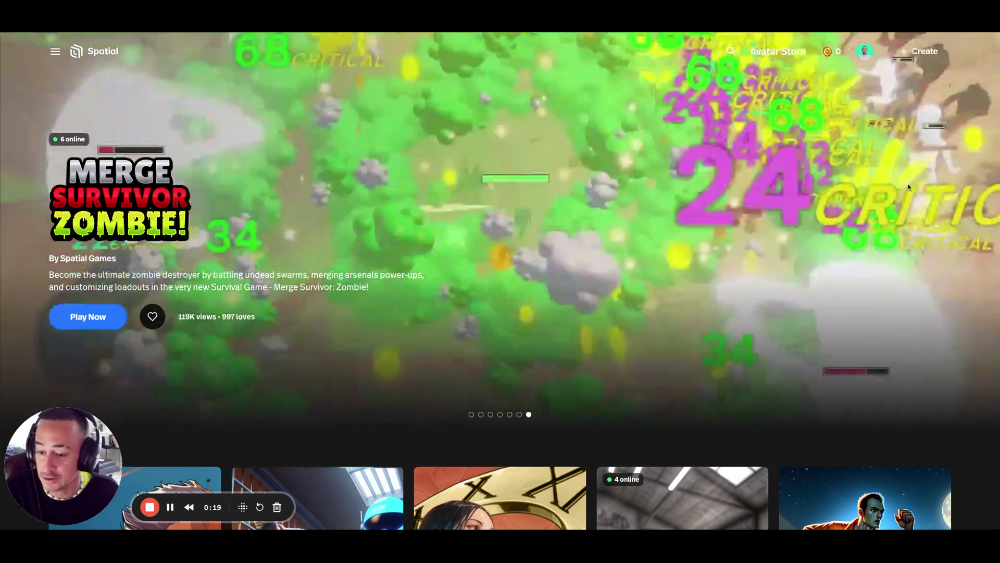
{"action": "scroll", "coordinate": [500, 235], "scroll_direction": "down", "scroll_amount": 5}
{"action": "scroll", "coordinate": [379, 166], "scroll_direction": "down", "scroll_amount": 1}
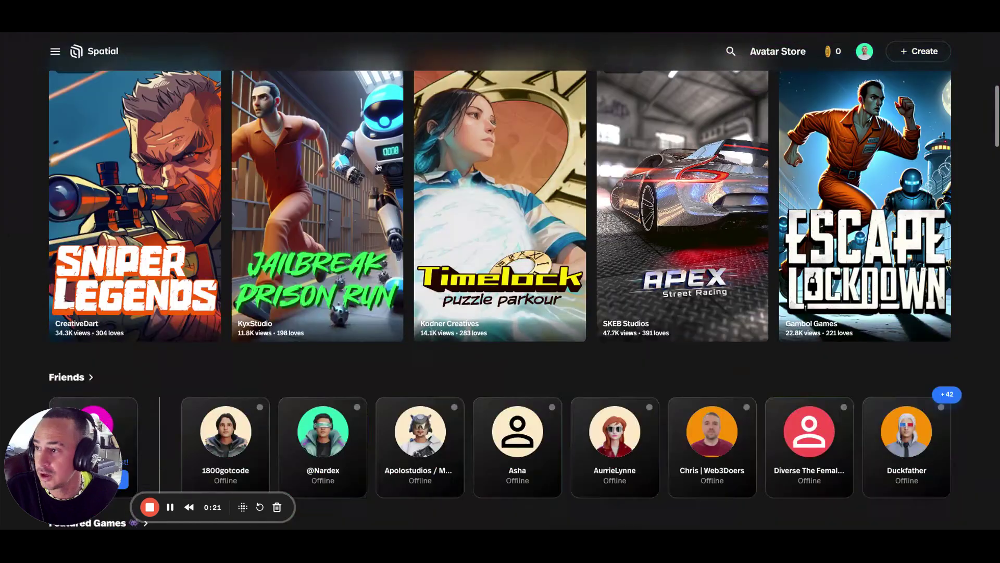
{"action": "scroll", "coordinate": [594, 240], "scroll_direction": "down", "scroll_amount": 2}
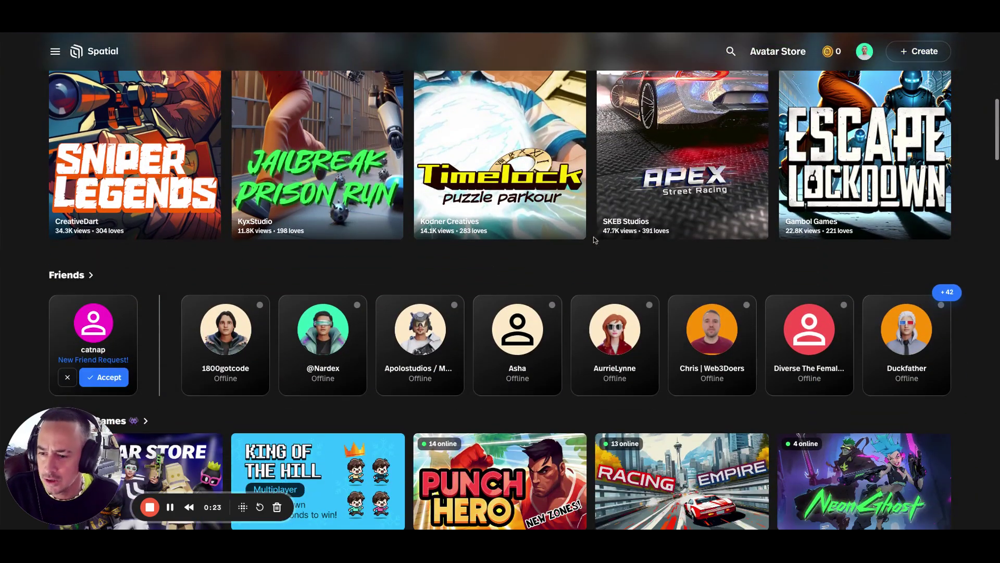
{"action": "scroll", "coordinate": [594, 240], "scroll_direction": "down", "scroll_amount": 2}
{"action": "scroll", "coordinate": [316, 313], "scroll_direction": "down", "scroll_amount": 1}
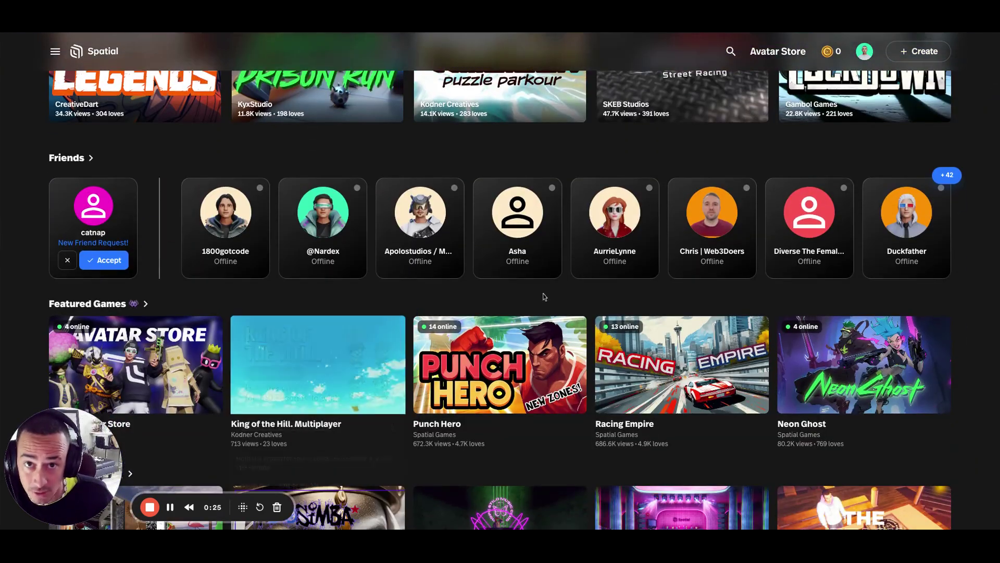
Accept the pending friend request and go to the Your Spaces list from the menu.
{"action": "left_click", "coordinate": [108, 259]}
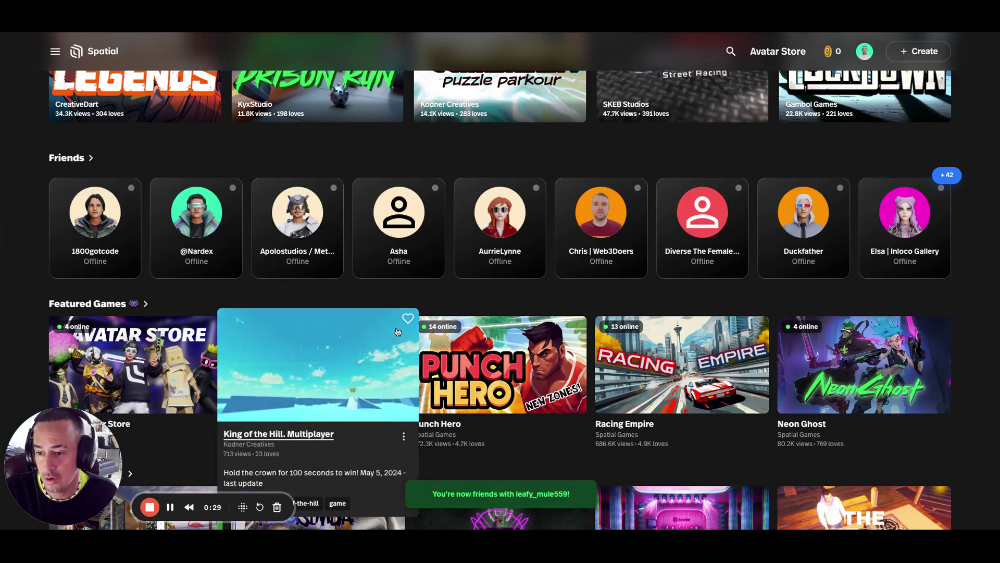
{"action": "left_click", "coordinate": [57, 52]}
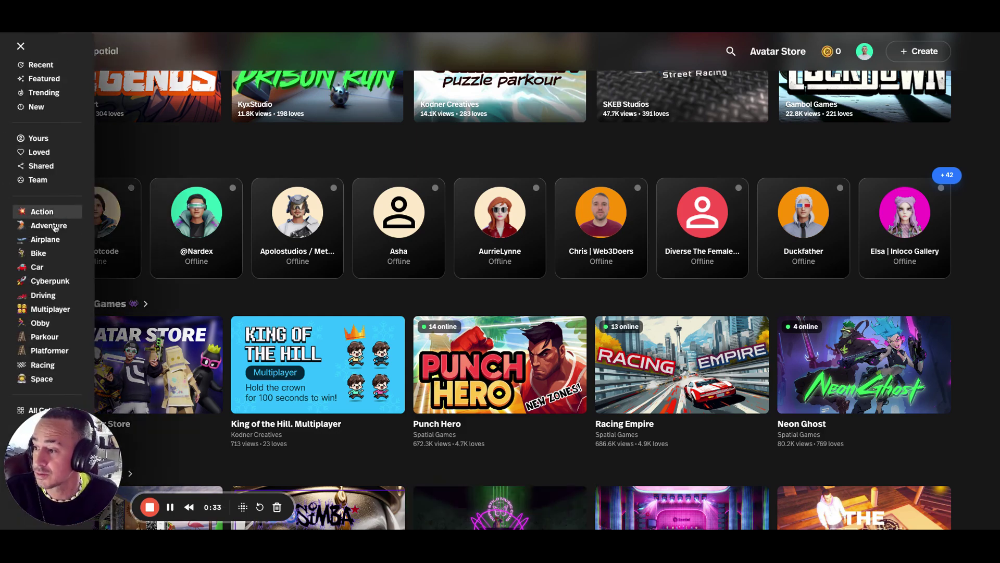
{"action": "left_click", "coordinate": [41, 152]}
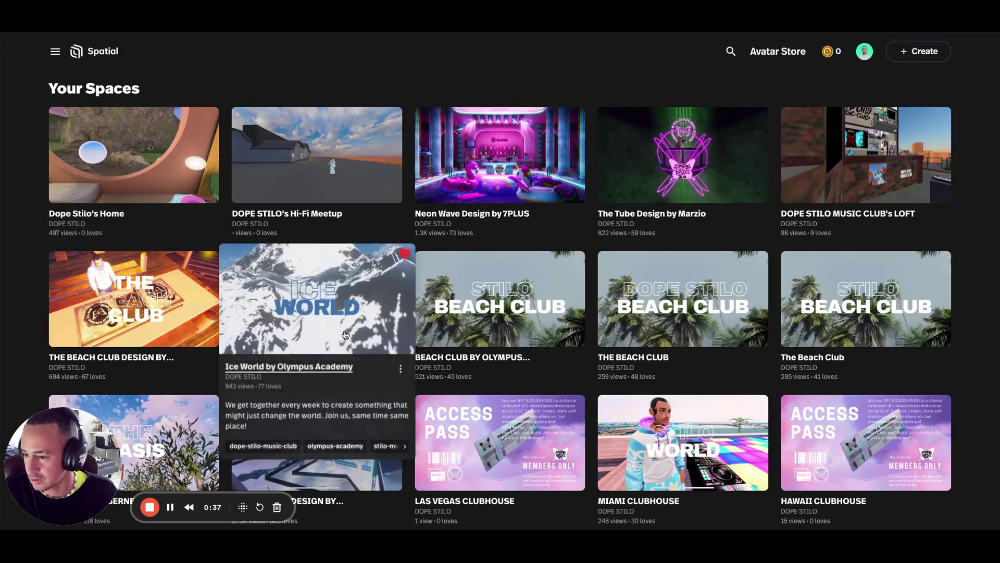
Create a new space using the Upload 3D Environment tile.
{"action": "left_click", "coordinate": [918, 52]}
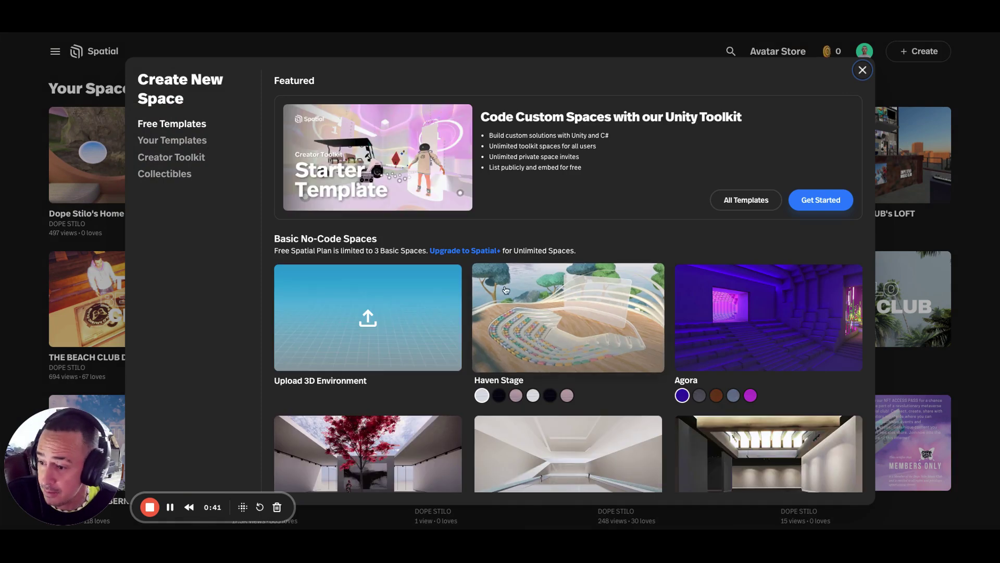
{"action": "left_click", "coordinate": [366, 333]}
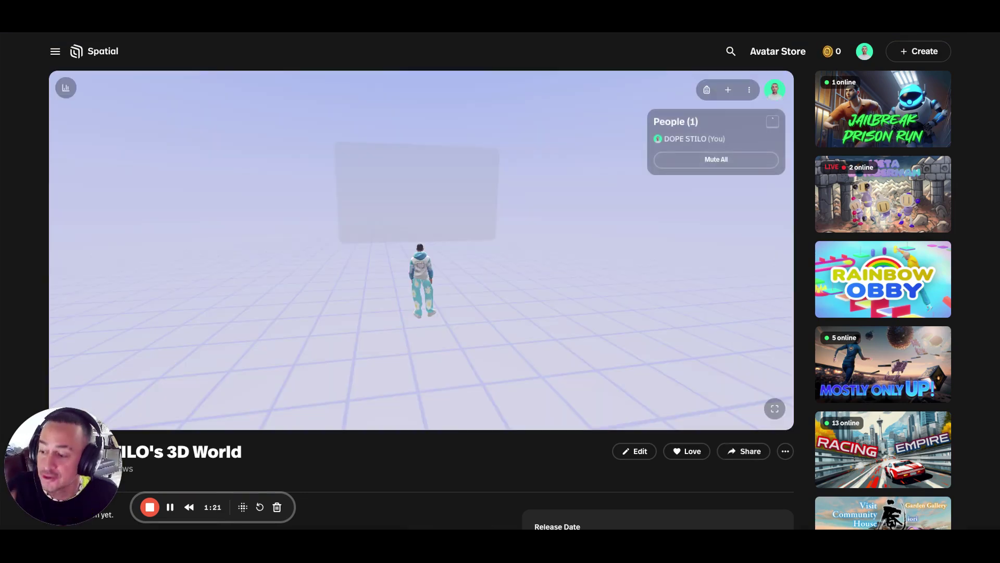
Add the desert panorama image from Recent and place it as a sphere in the world.
{"action": "left_click", "coordinate": [728, 90]}
{"action": "mouse_move", "coordinate": [478, 172]}
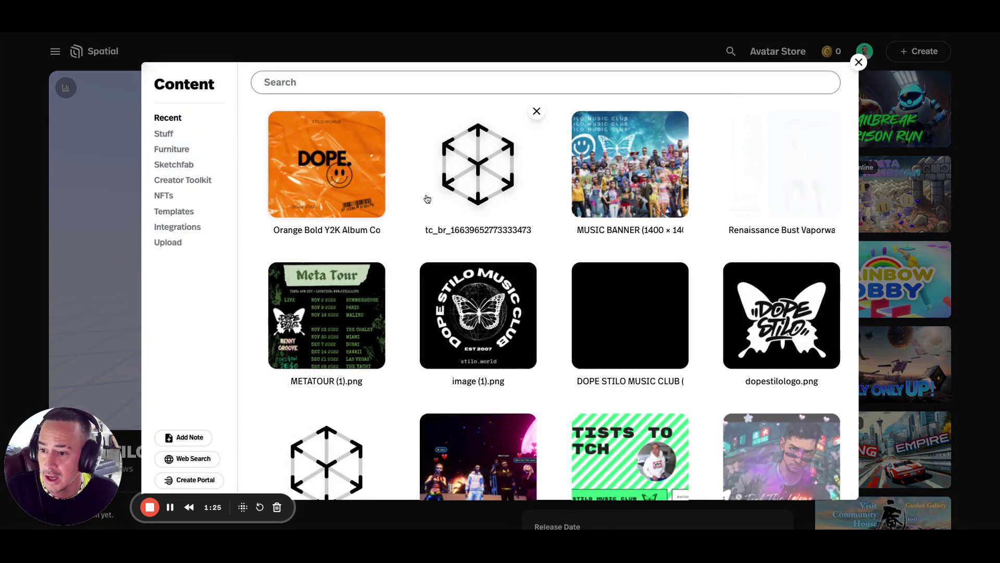
{"action": "left_click", "coordinate": [491, 191]}
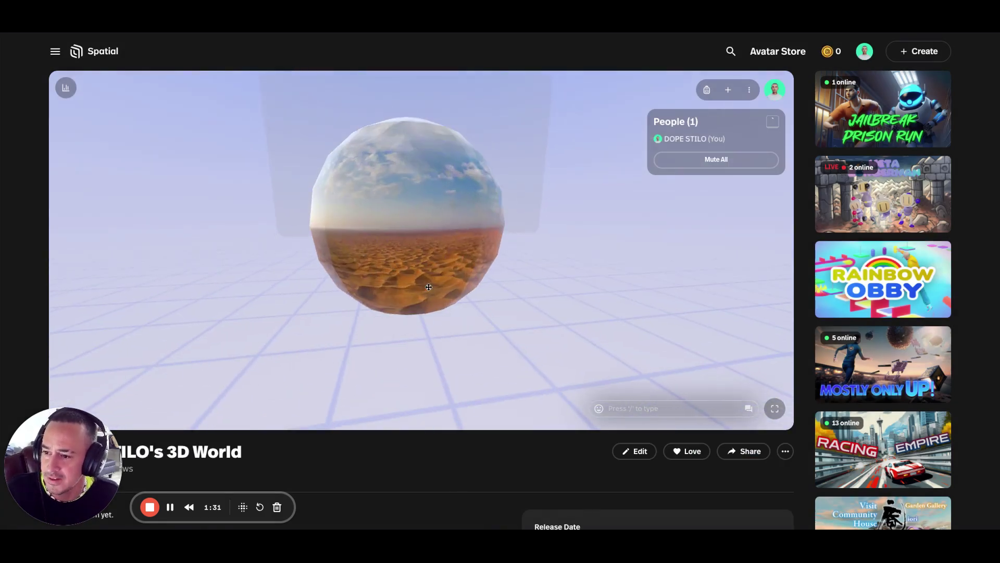
{"action": "left_click", "coordinate": [429, 277]}
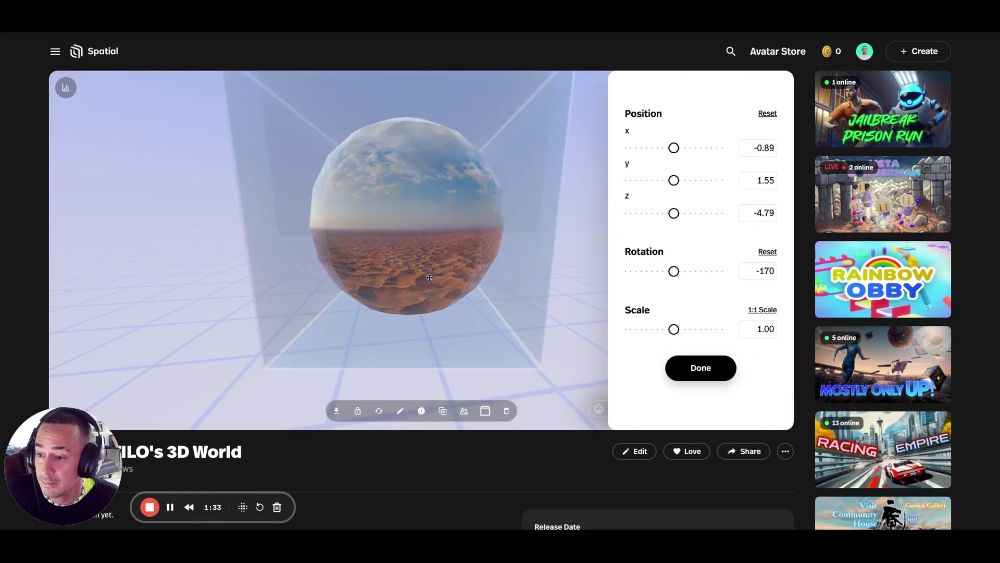
Set the desert sphere as the custom Environment, reselecting the sphere after a first try.
{"action": "left_click", "coordinate": [462, 411]}
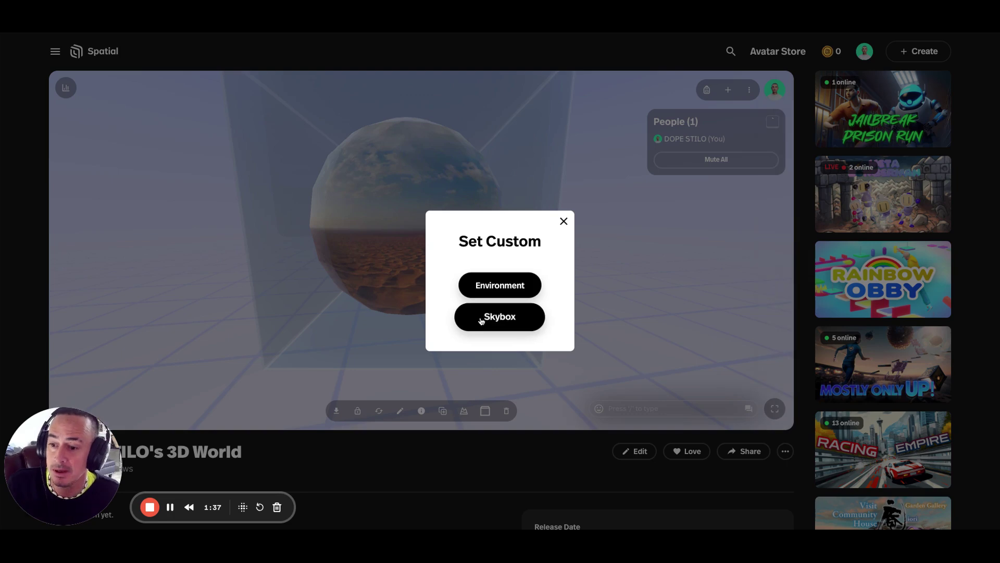
{"action": "left_click", "coordinate": [481, 319]}
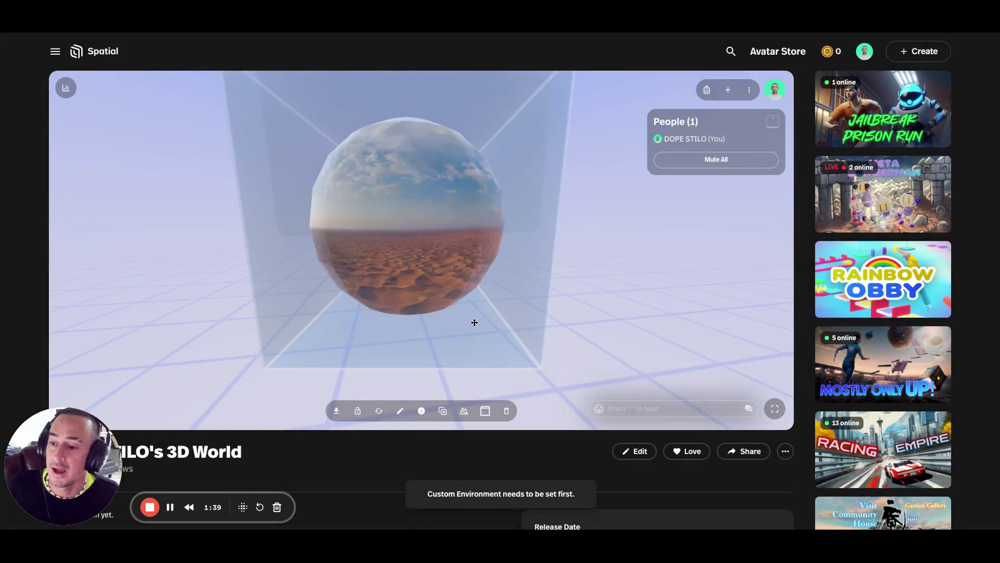
{"action": "left_click", "coordinate": [622, 325]}
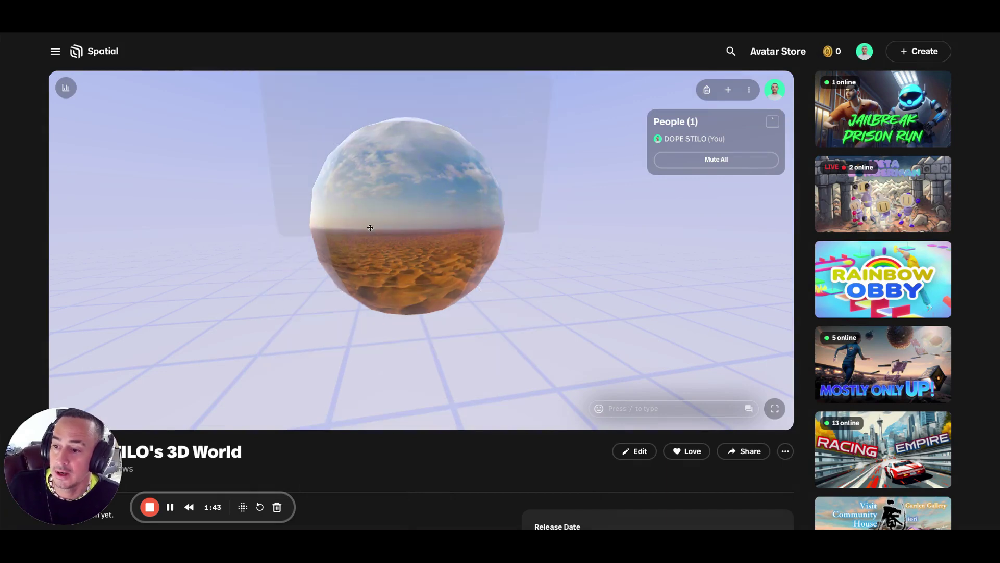
{"action": "left_click", "coordinate": [403, 209]}
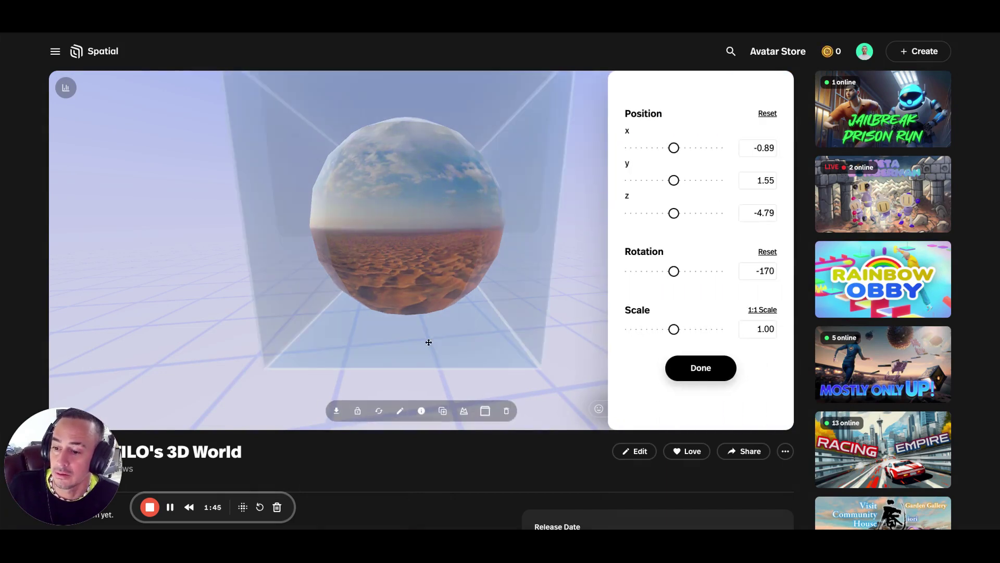
{"action": "left_click", "coordinate": [465, 411]}
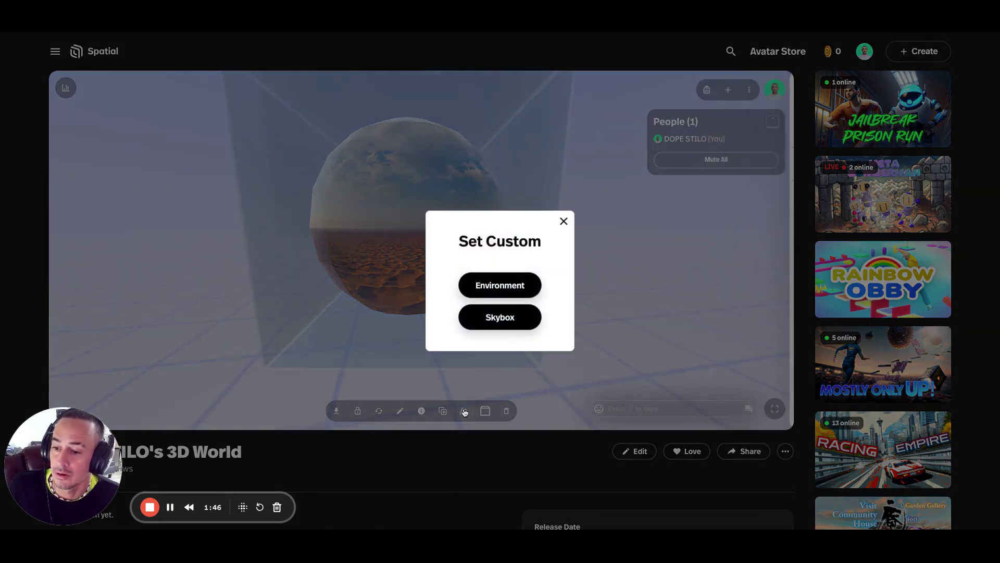
{"action": "left_click", "coordinate": [485, 286]}
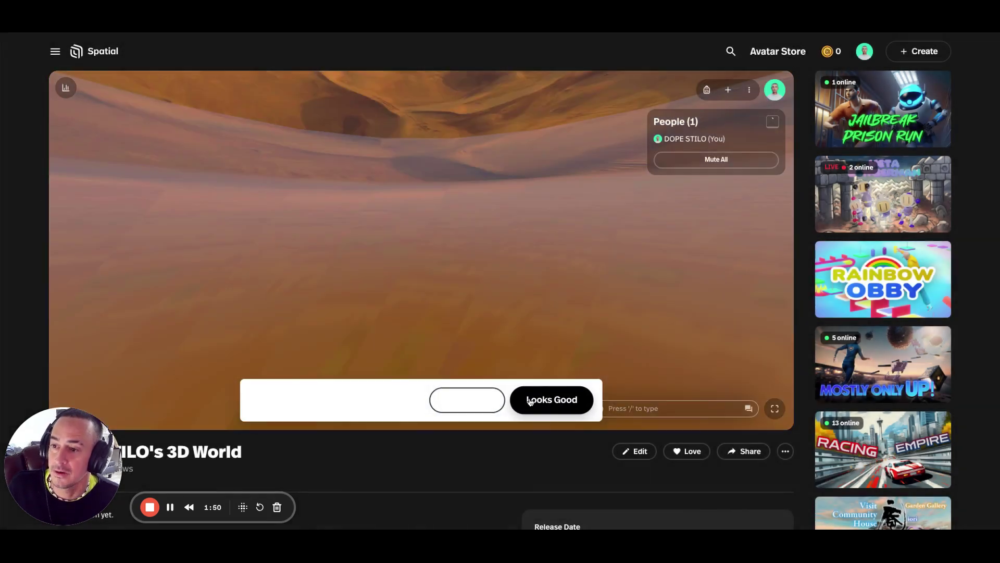
Confirm the desert environment with Looks Good, look around the dunes, then open and close Add Content.
{"action": "left_click", "coordinate": [540, 399]}
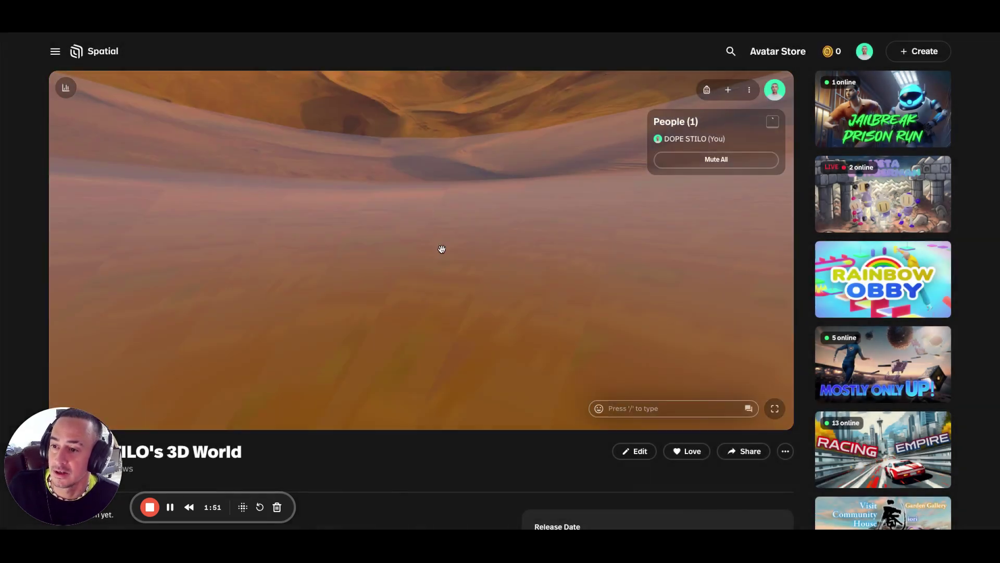
{"action": "left_click_drag", "start_coordinate": [442, 249], "coordinate": [469, 156]}
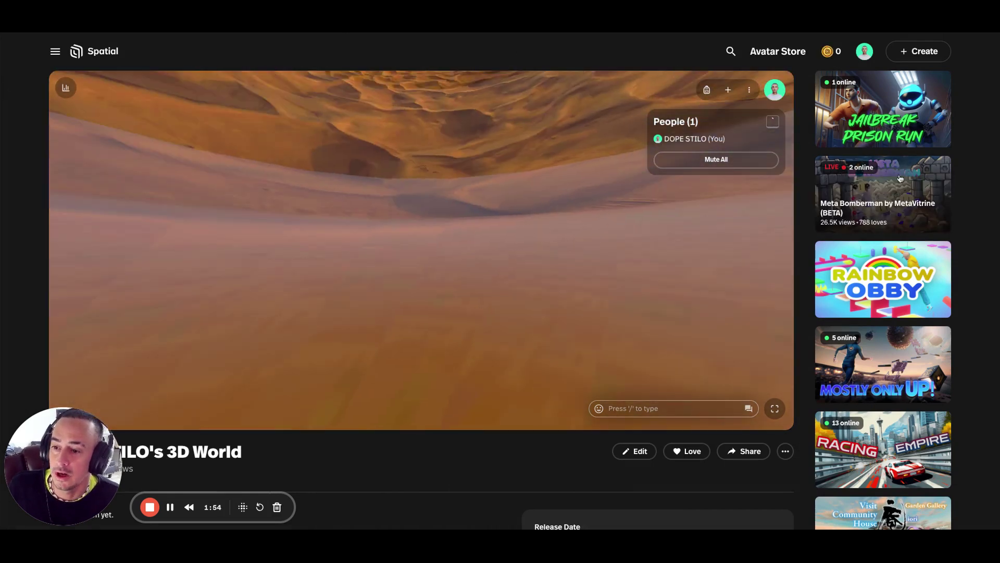
{"action": "scroll", "coordinate": [292, 261], "scroll_direction": "down", "scroll_amount": 3}
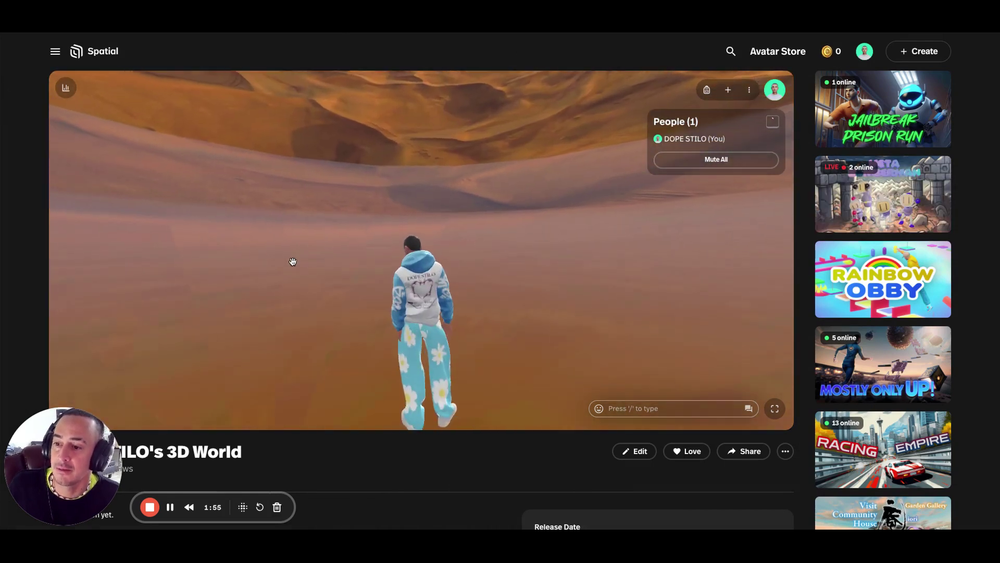
{"action": "scroll", "coordinate": [293, 261], "scroll_direction": "up", "scroll_amount": 3}
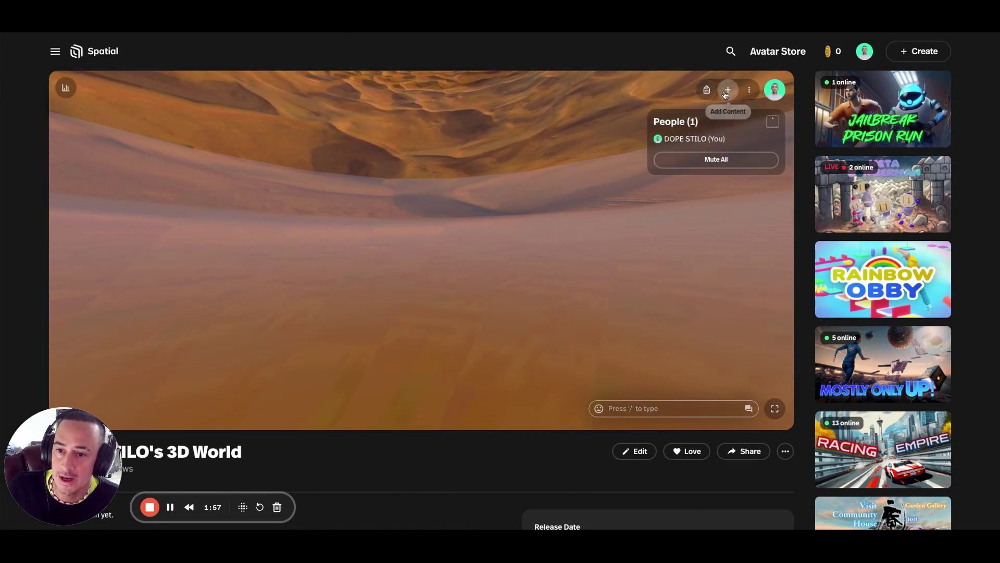
{"action": "left_click", "coordinate": [727, 89]}
{"action": "left_click", "coordinate": [69, 61]}
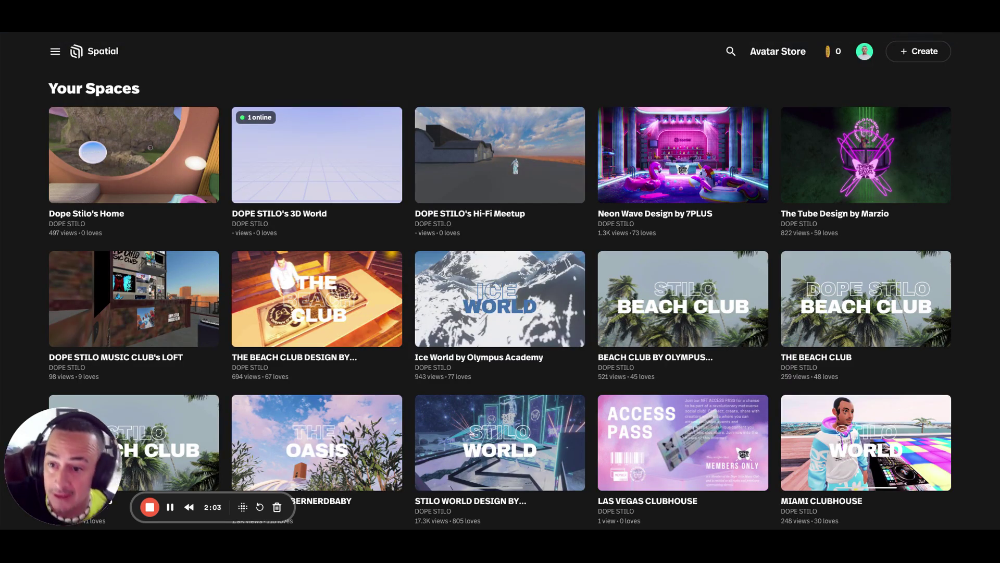
{"action": "mouse_move", "coordinate": [682, 154]}
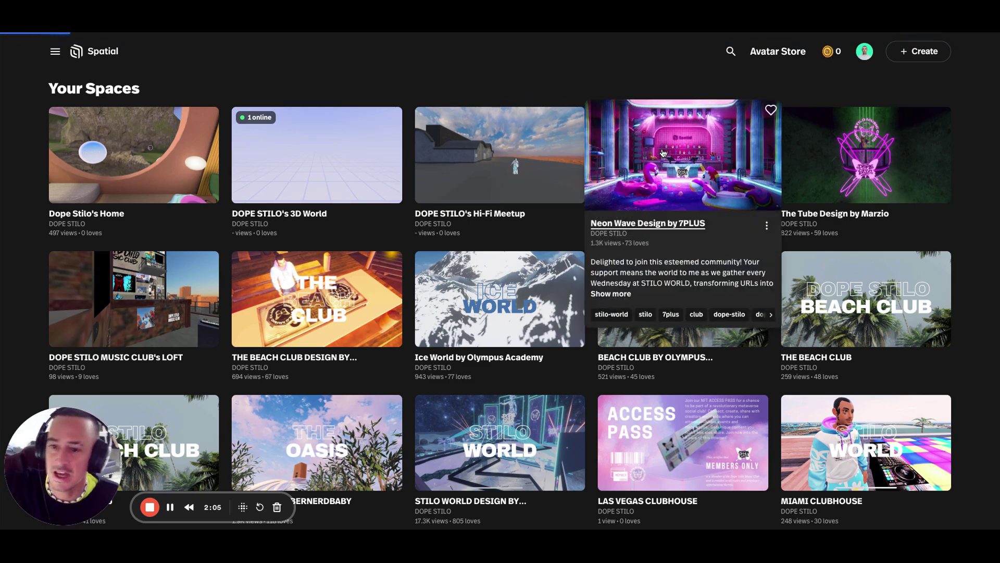
Open the Neon Wave Design by 7PLUS card from Your Spaces.
{"action": "left_click", "coordinate": [663, 153]}
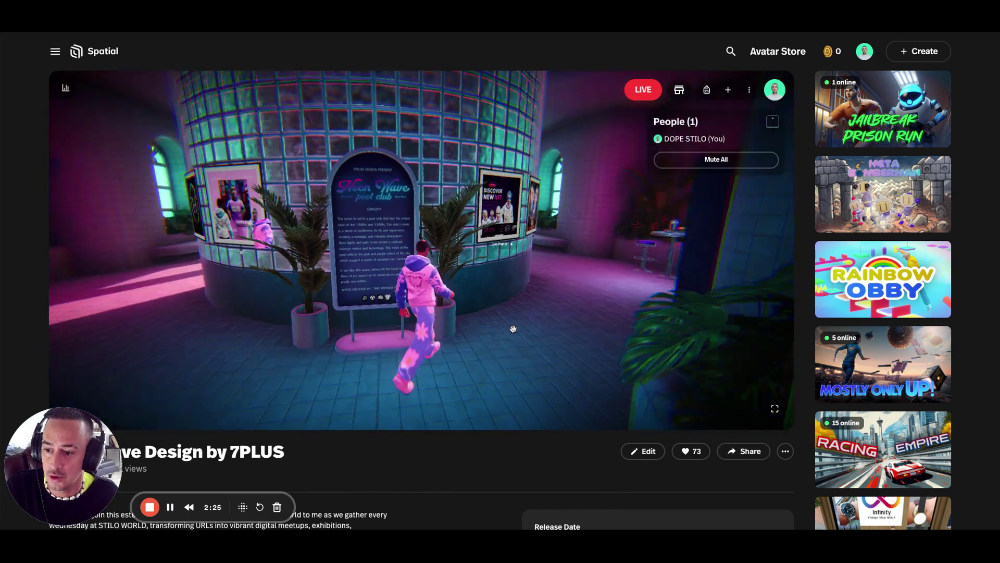
Walk down the poolside hallway along the glass wall into the bar room.
{"action": "left_click_drag", "start_coordinate": [514, 328], "coordinate": [461, 364]}
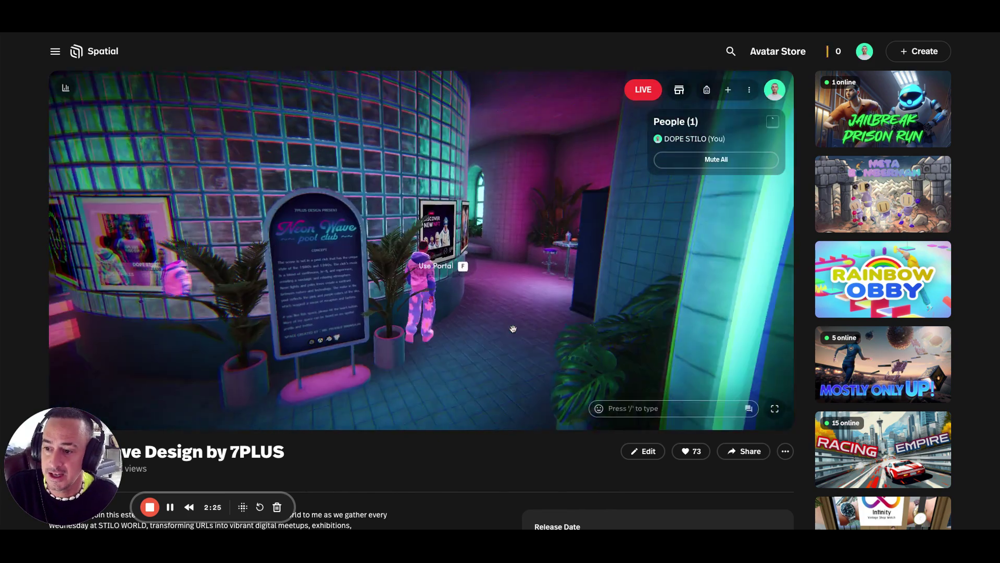
{"action": "key", "text": "w"}
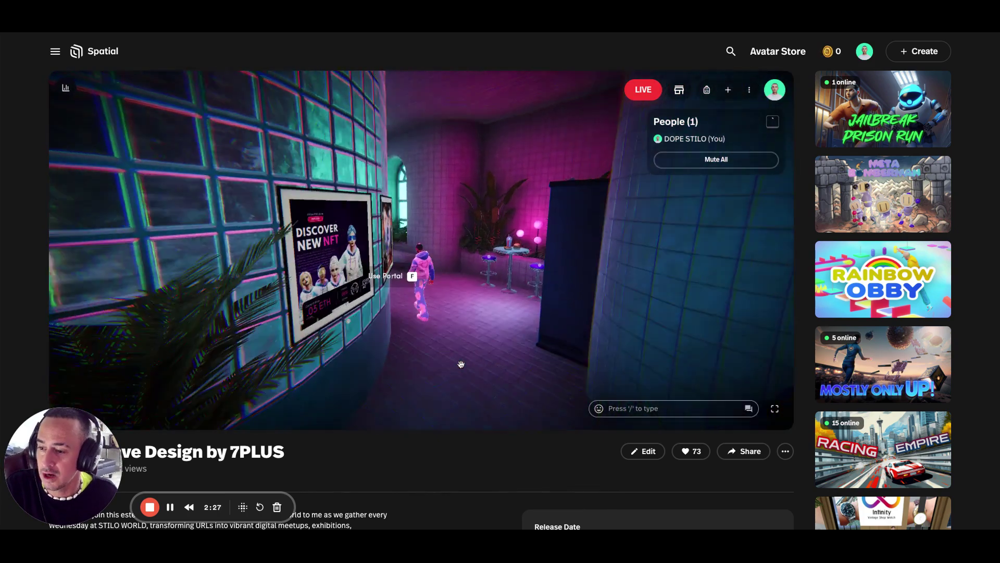
{"action": "key", "text": "w"}
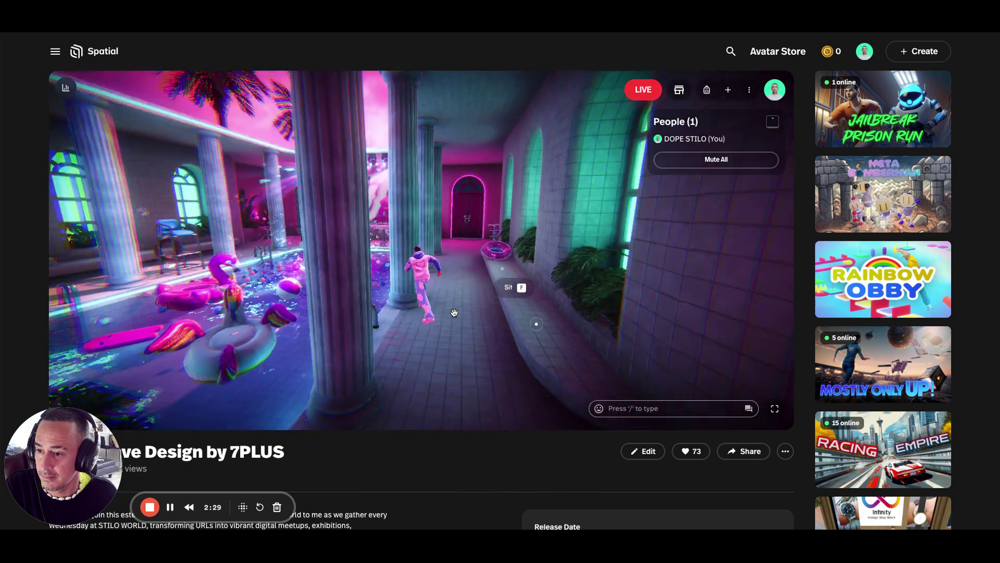
{"action": "key", "text": "w"}
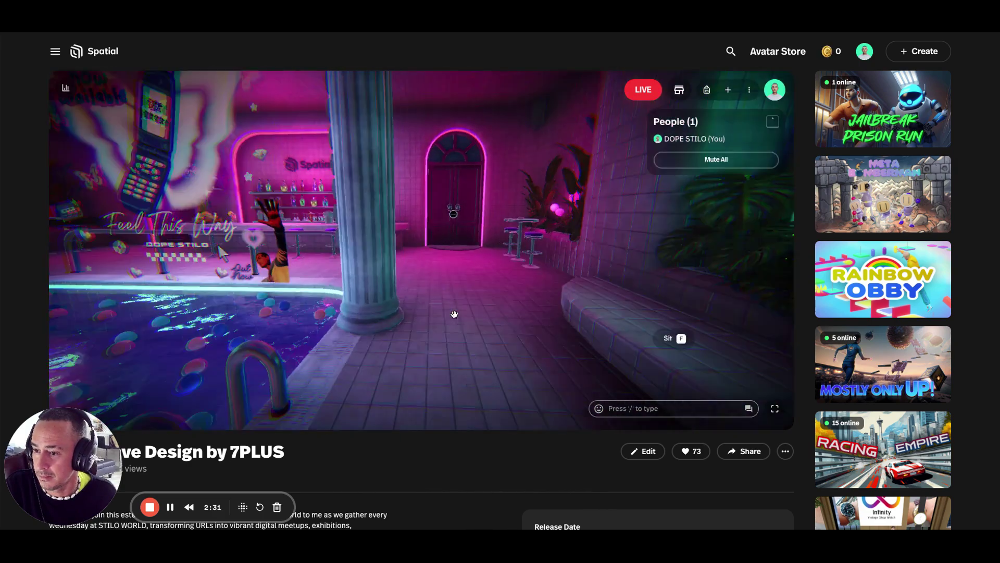
Go fullscreen, explore the bar room in third-person view, and walk toward the bar.
{"action": "left_click", "coordinate": [775, 408]}
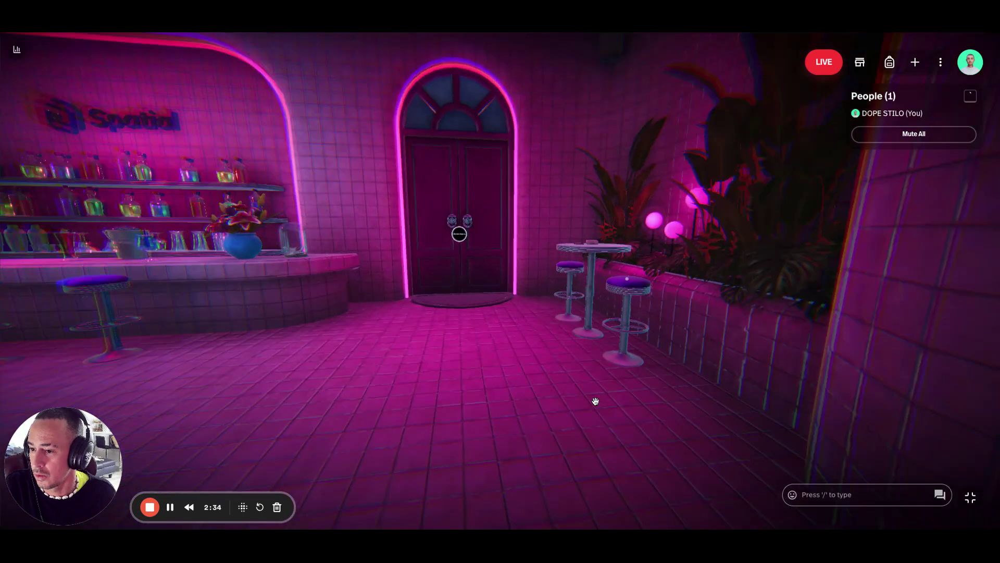
{"action": "mouse_move", "coordinate": [595, 400]}
{"action": "left_mouse_down"}
{"action": "mouse_move", "coordinate": [529, 425]}
{"action": "mouse_move", "coordinate": [240, 401]}
{"action": "left_mouse_up"}
{"action": "key", "text": "w"}
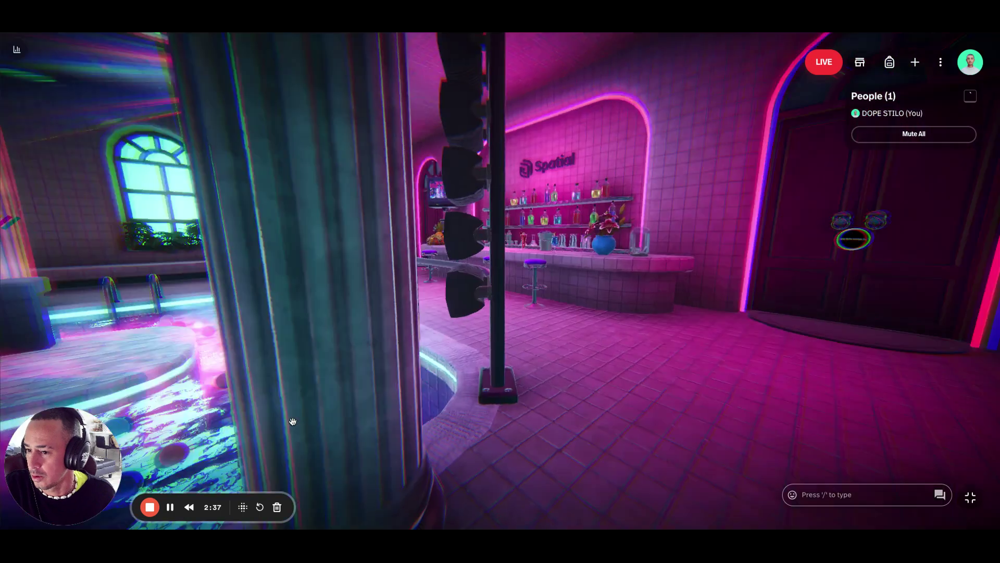
{"action": "key", "text": "w"}
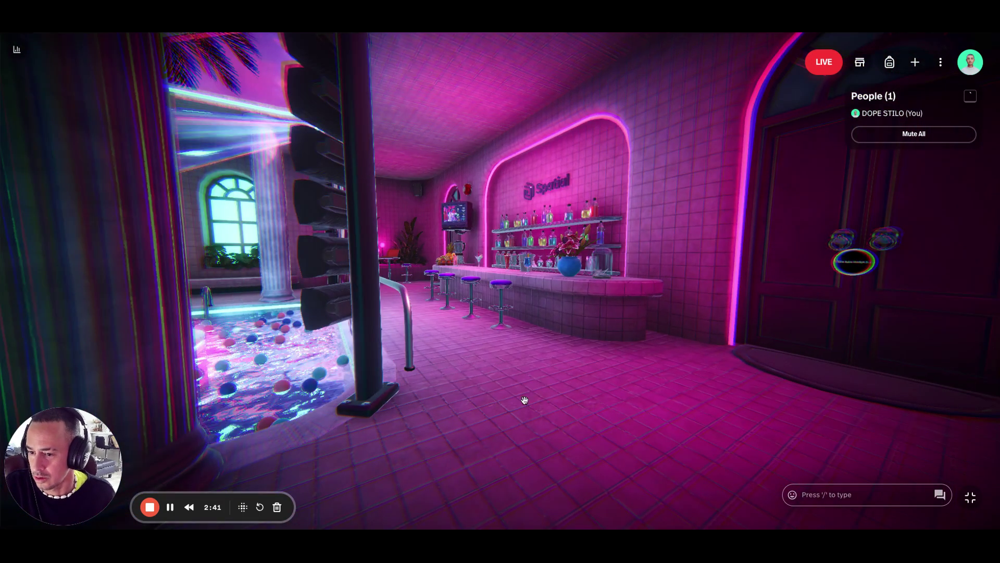
{"action": "key", "text": "c"}
{"action": "mouse_move", "coordinate": [523, 402]}
{"action": "left_mouse_down"}
{"action": "mouse_move", "coordinate": [425, 383]}
{"action": "mouse_move", "coordinate": [455, 376]}
{"action": "mouse_move", "coordinate": [497, 403]}
{"action": "mouse_move", "coordinate": [557, 378]}
{"action": "mouse_move", "coordinate": [500, 352]}
{"action": "mouse_move", "coordinate": [469, 352]}
{"action": "left_mouse_up"}
{"action": "key", "text": "w"}
{"action": "key", "text": "w"}
{"action": "scroll", "coordinate": [500, 313], "scroll_direction": "up", "scroll_amount": 3}
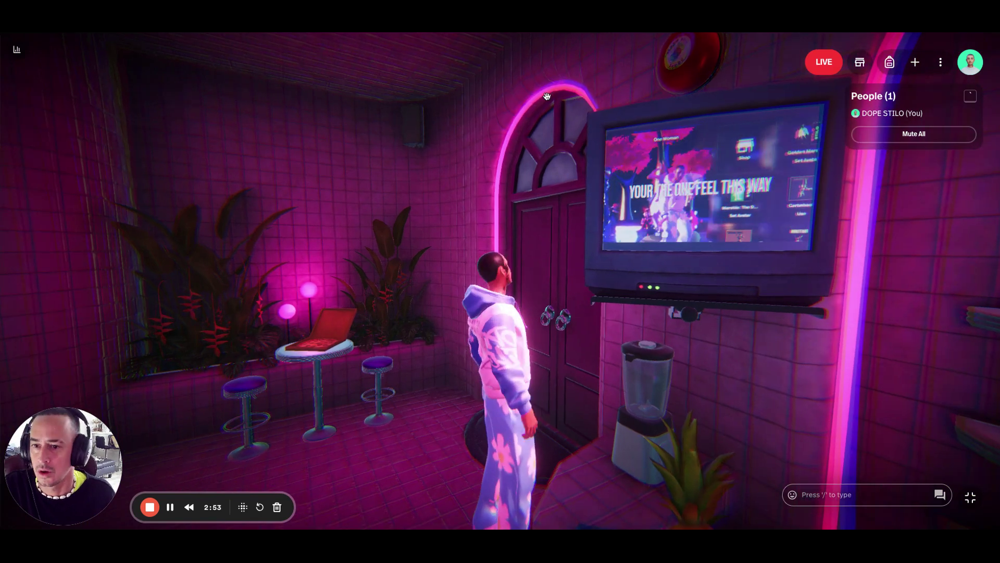